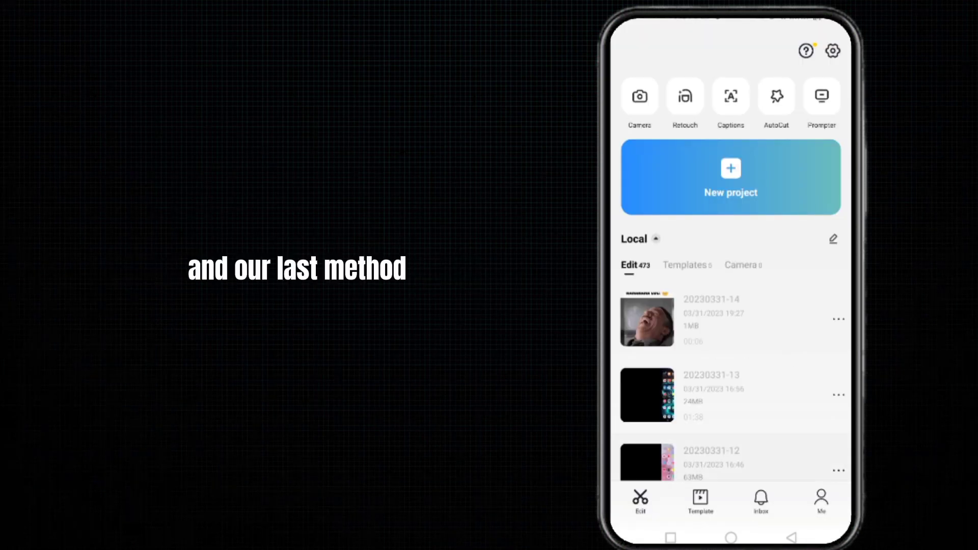
scroll(731, 321, down, 3)
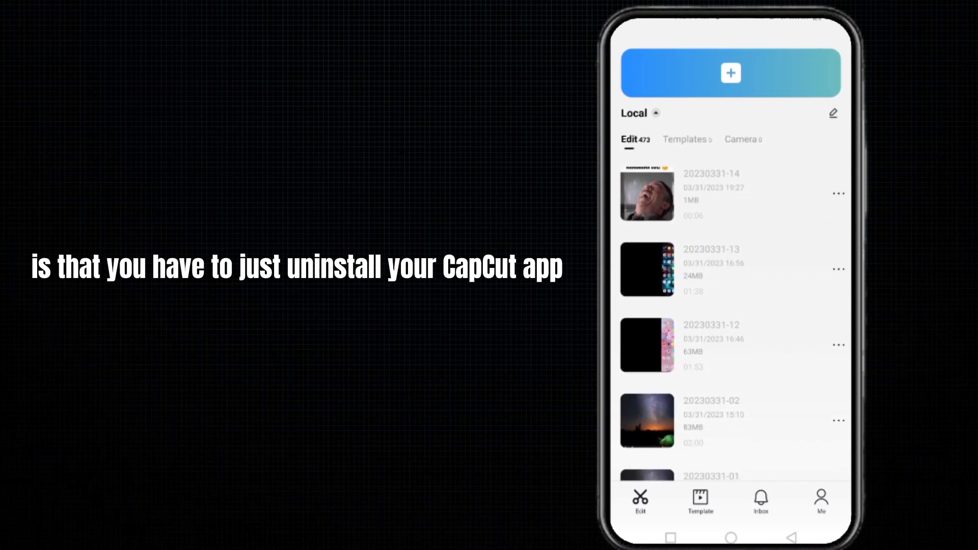
scroll(730, 321, up, 1)
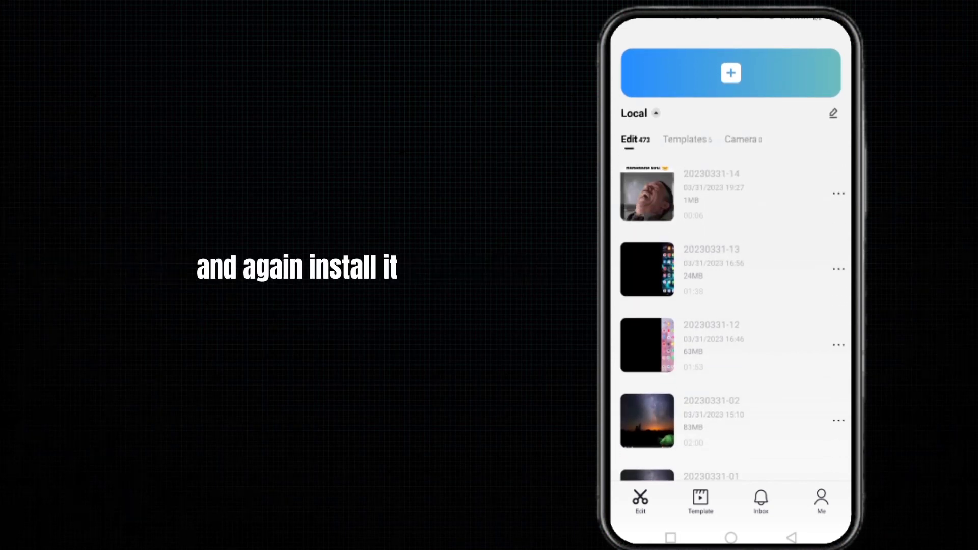
- Leave CapCut, swipe to the home page holding its icon, and bring up its Uninstall menu
click(730, 536)
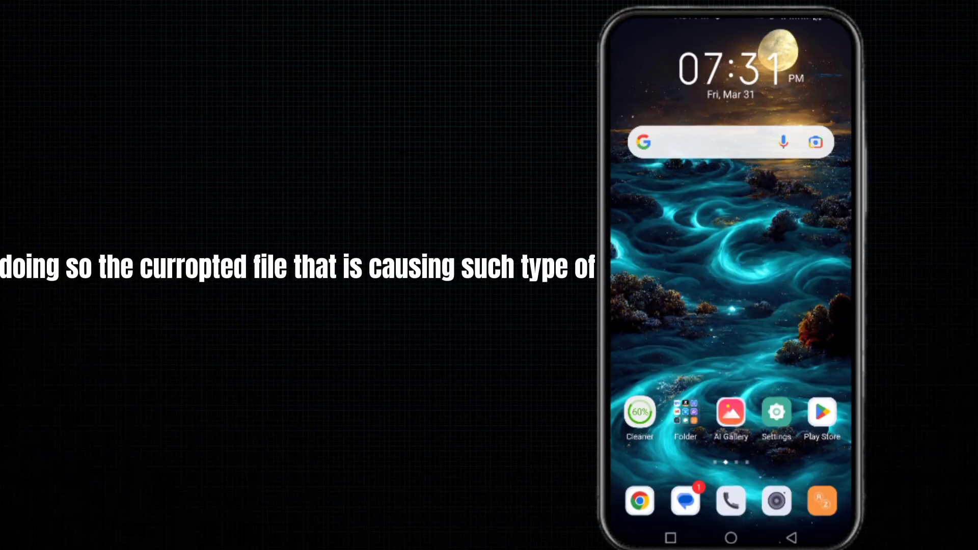
drag(802, 306, 650, 306)
click(685, 344)
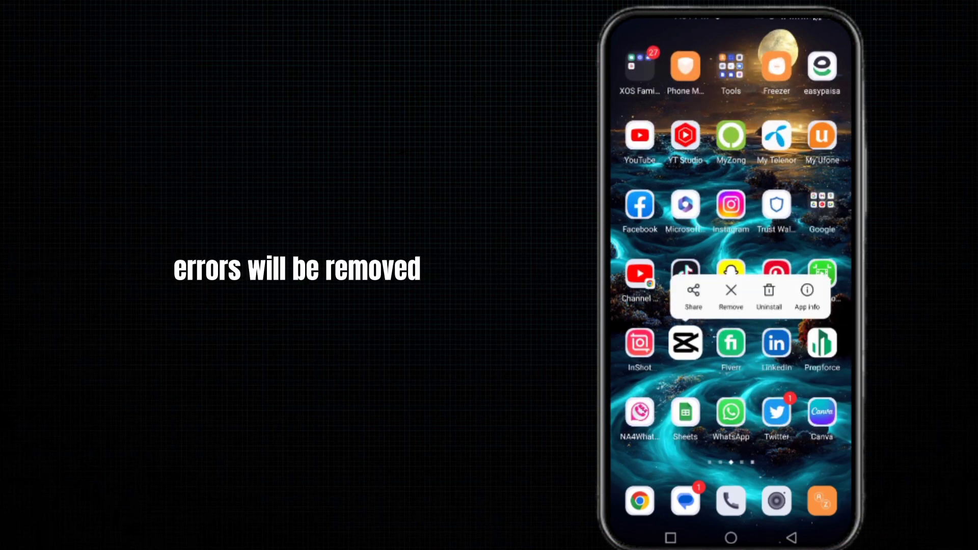